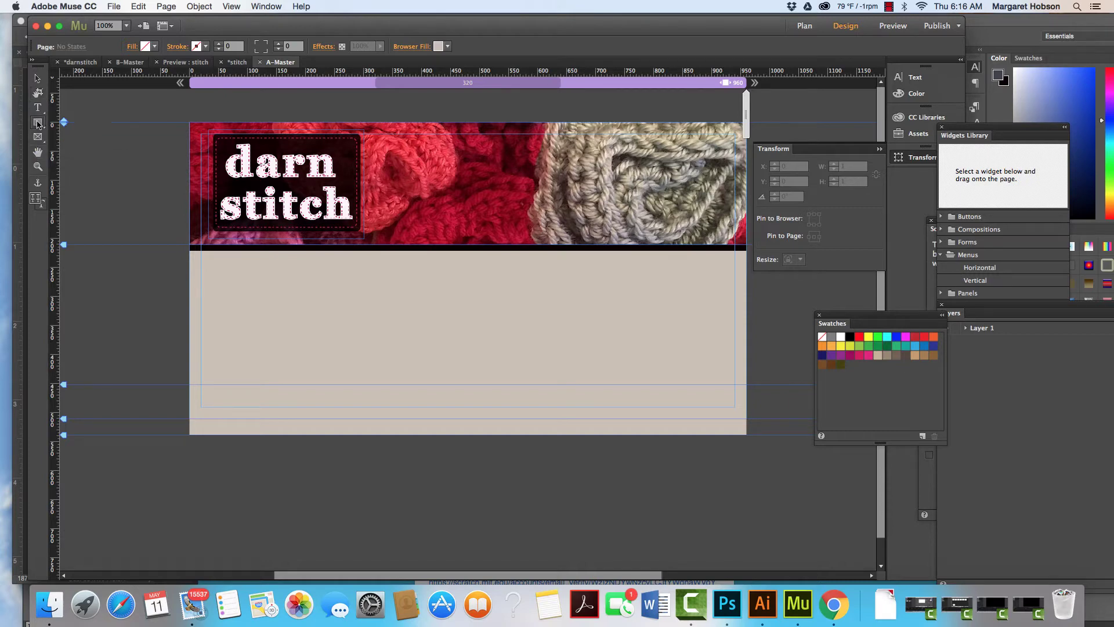
# Step: Choose the Rectangle Tool (M) from the shape tool flyout
pyautogui.click(37, 124)
pyautogui.click(71, 138)
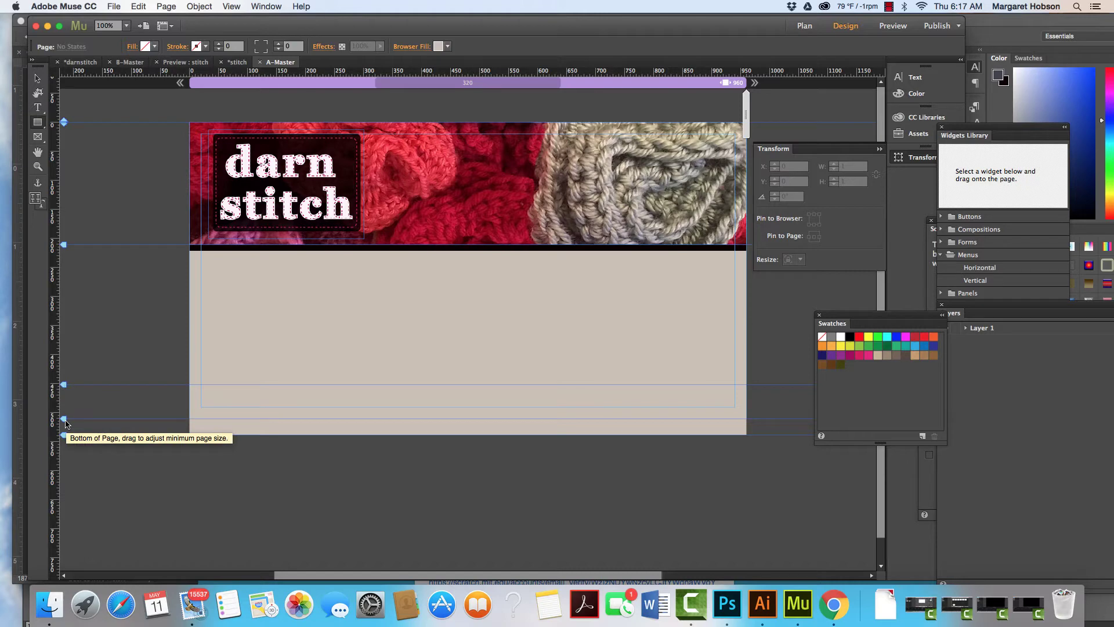
# Step: Nudge the page bottom down and draw a 960 × 74 px rectangle across the footer band
pyautogui.moveTo(65, 422)
pyautogui.mouseDown()
pyautogui.moveTo(64, 445)
pyautogui.moveTo(65, 428)
pyautogui.mouseUp()
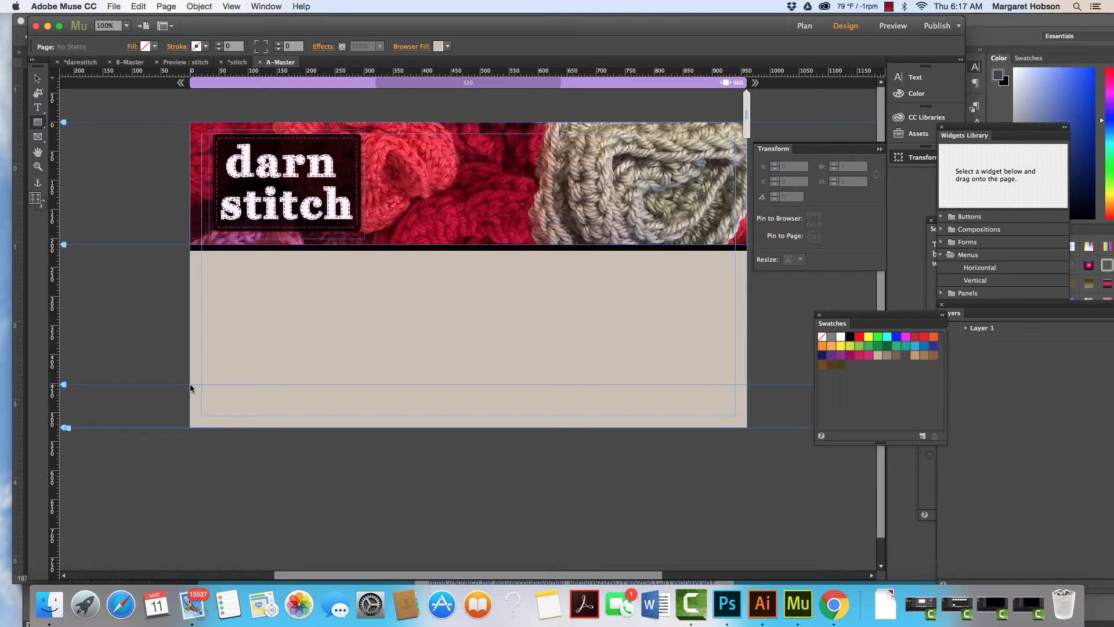
pyautogui.moveTo(190, 384)
pyautogui.mouseDown()
pyautogui.moveTo(231, 421)
pyautogui.moveTo(747, 427)
pyautogui.mouseUp()
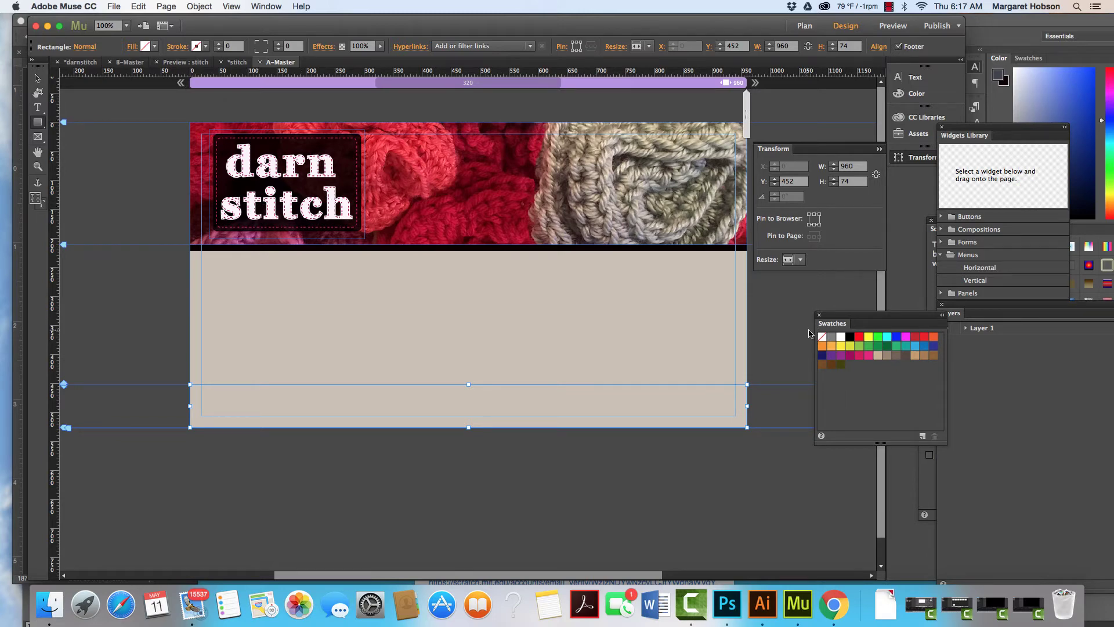
# Step: Try magenta and tan swatches, settling on a darker taupe fill for the footer rectangle
pyautogui.click(907, 336)
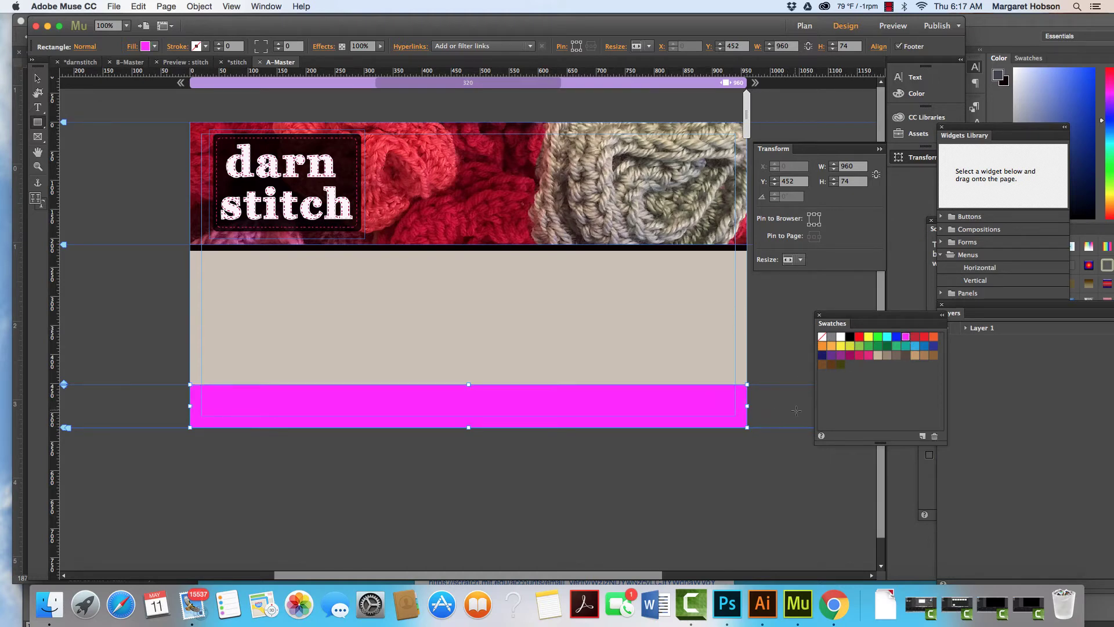
pyautogui.click(879, 356)
pyautogui.click(887, 355)
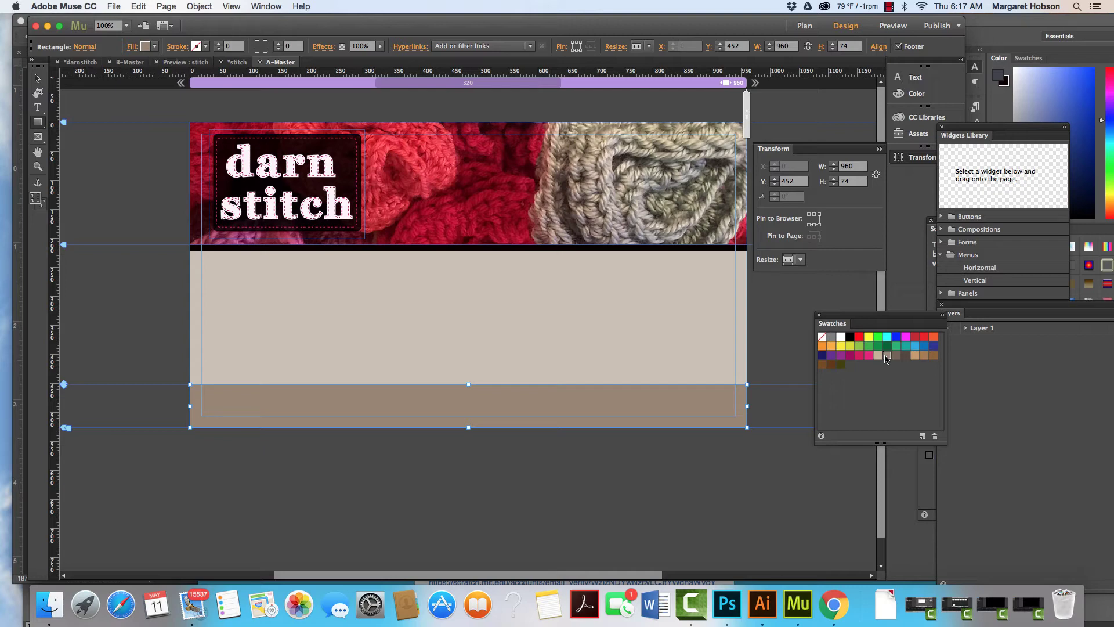
# Step: Sample dark red, pink, then red B81429 from the header as trial footer fills
pyautogui.click(148, 48)
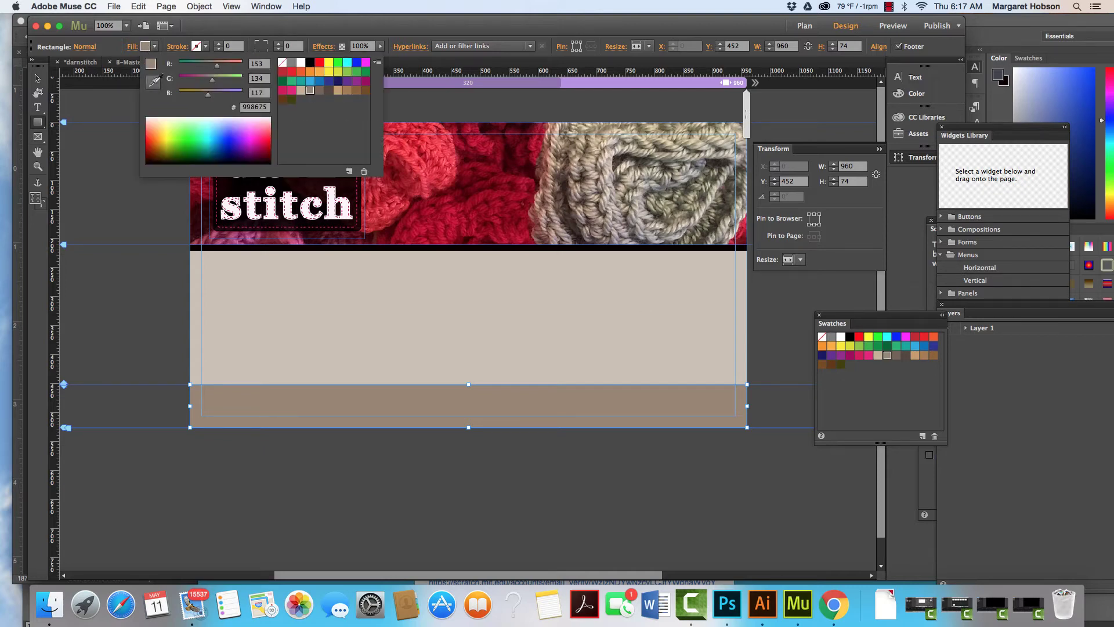
pyautogui.click(154, 81)
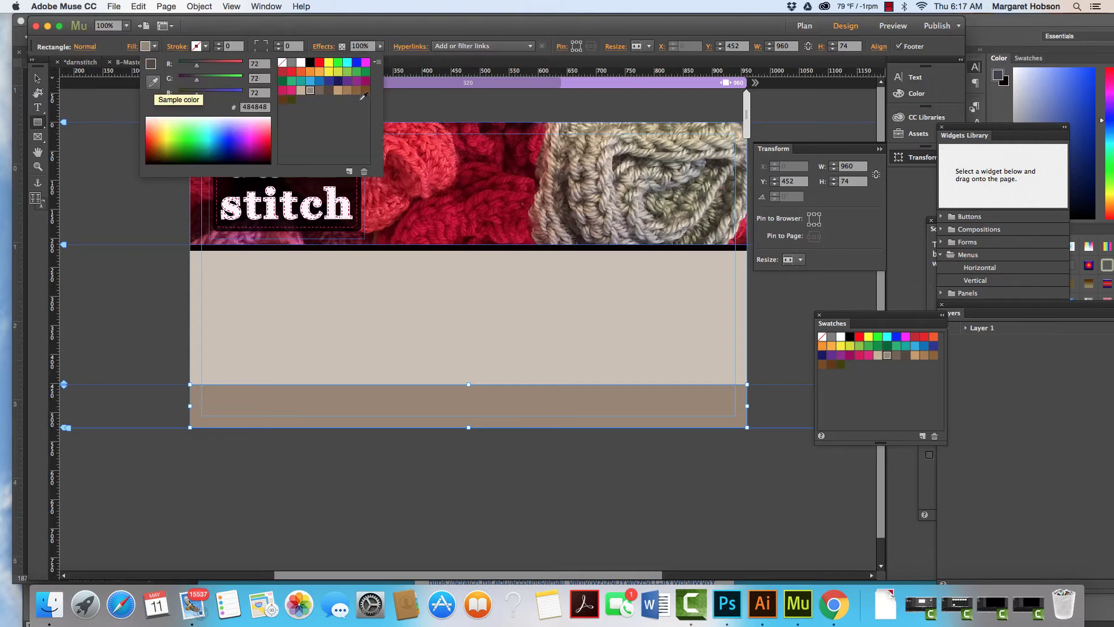
pyautogui.click(511, 157)
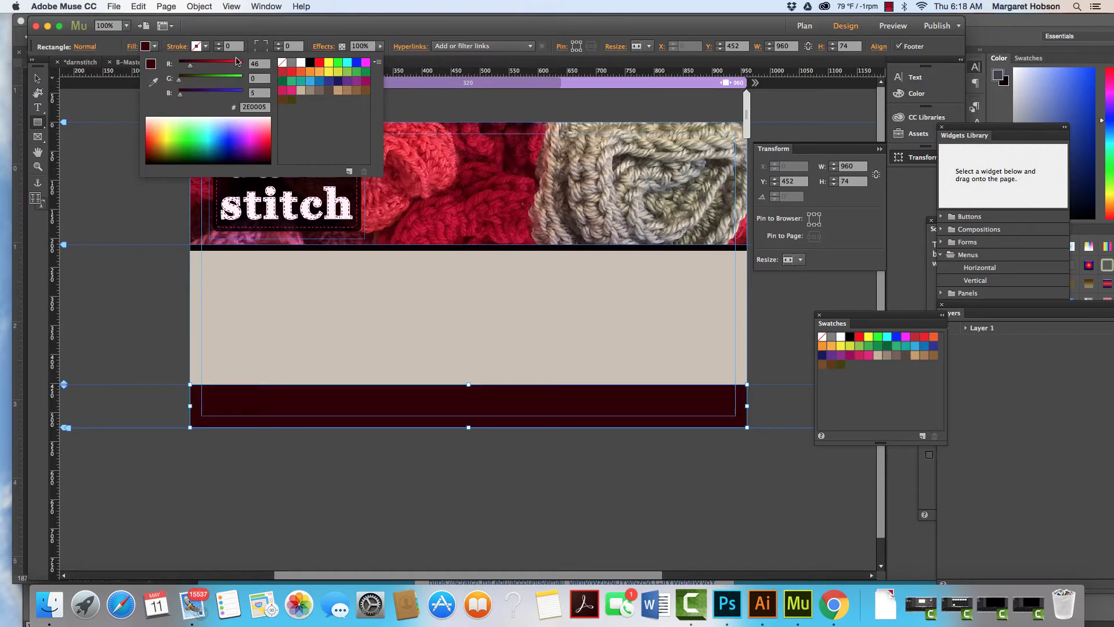
pyautogui.click(154, 82)
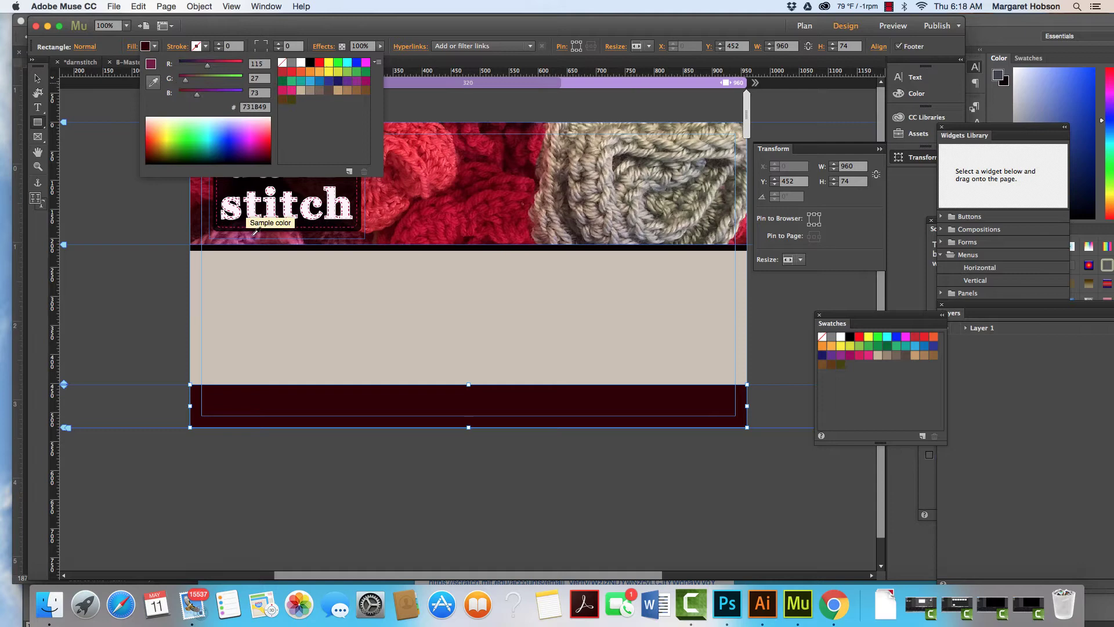
pyautogui.click(205, 241)
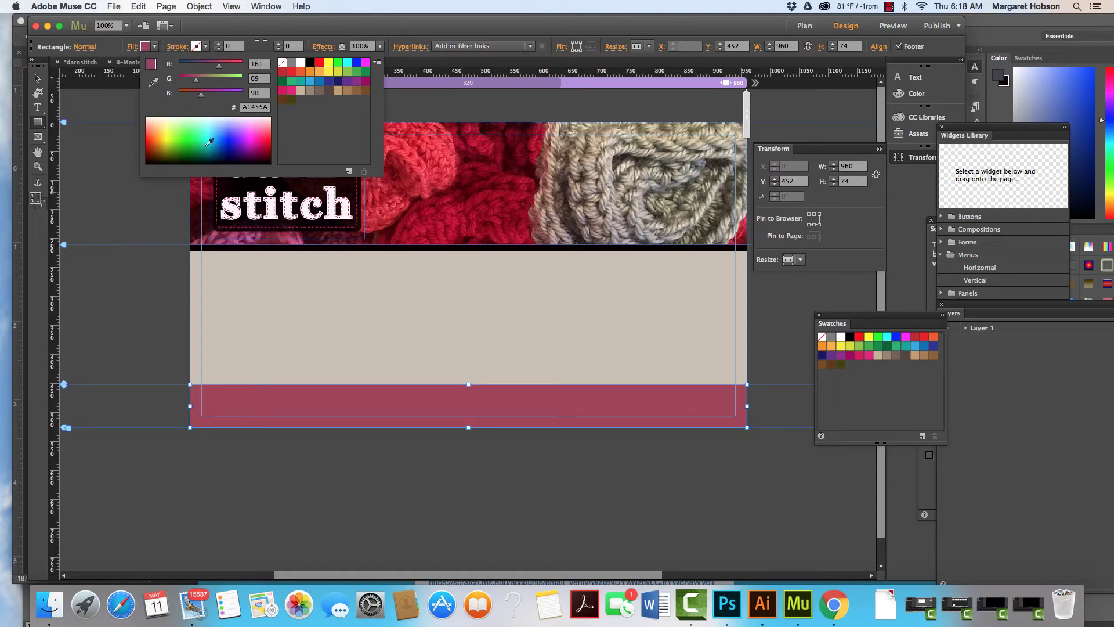
pyautogui.click(149, 86)
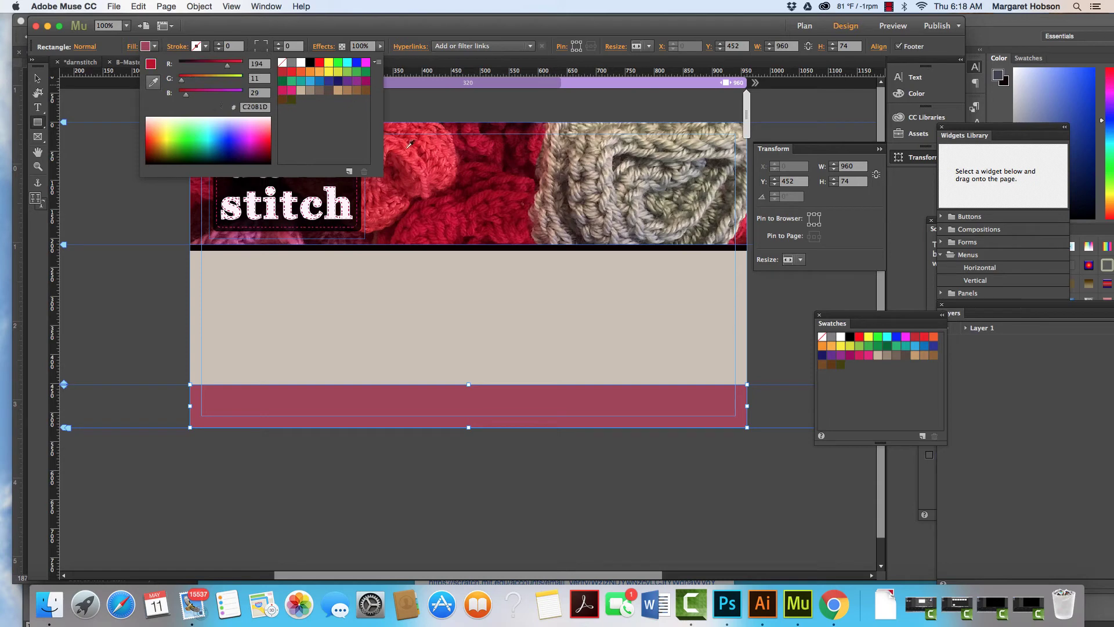
pyautogui.click(443, 175)
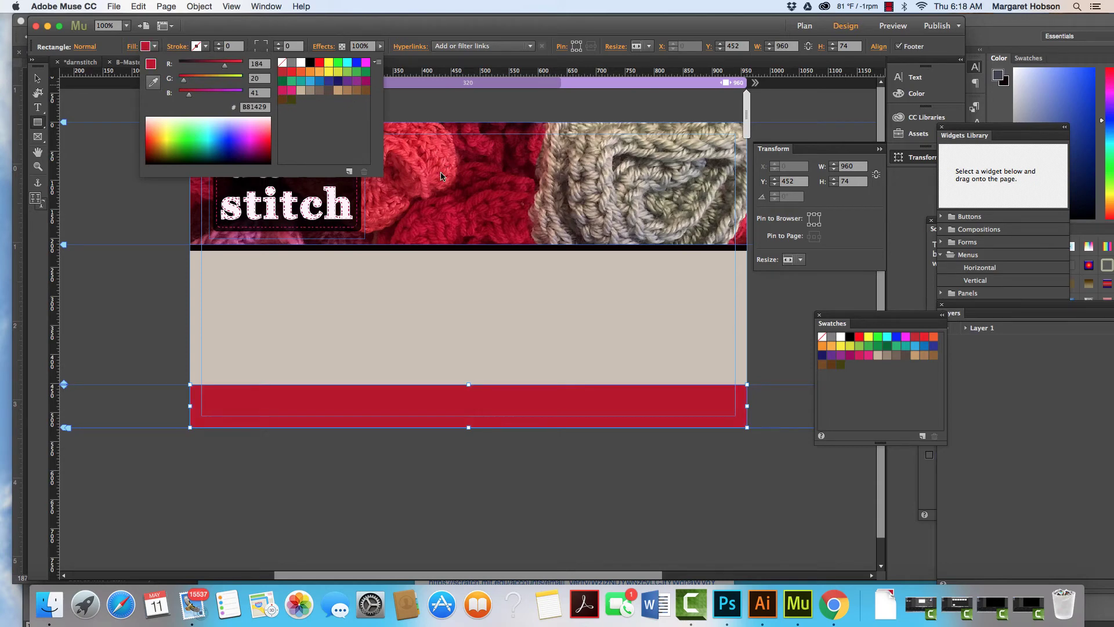
# Step: Try reds 81071A and A9172F, then apply beige C1B2A5 sampled from the header
pyautogui.click(150, 86)
pyautogui.click(441, 198)
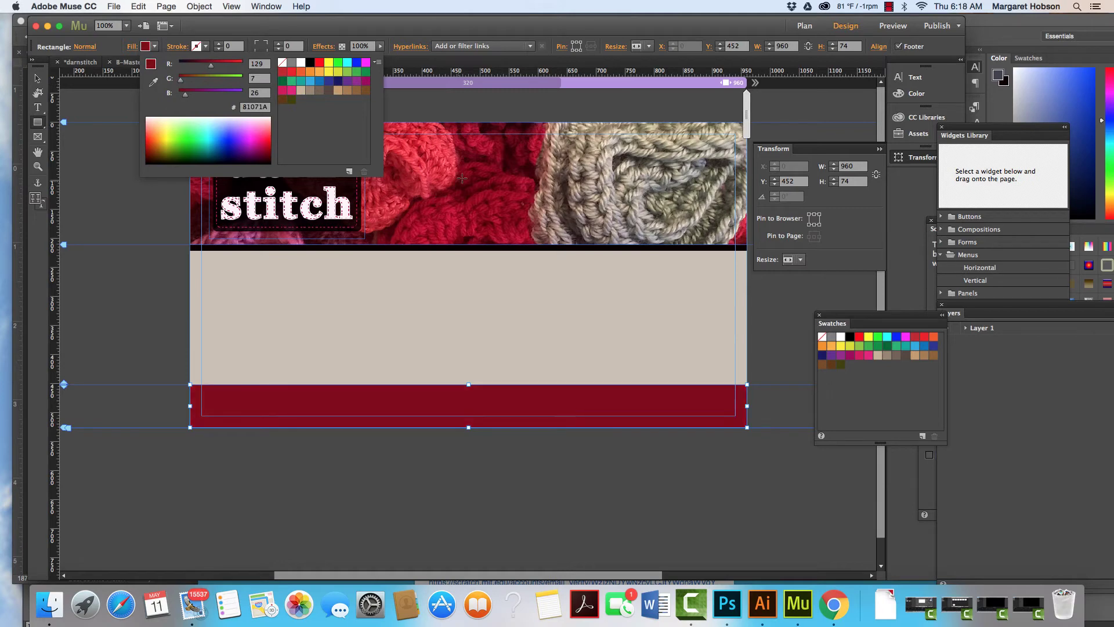
pyautogui.click(153, 82)
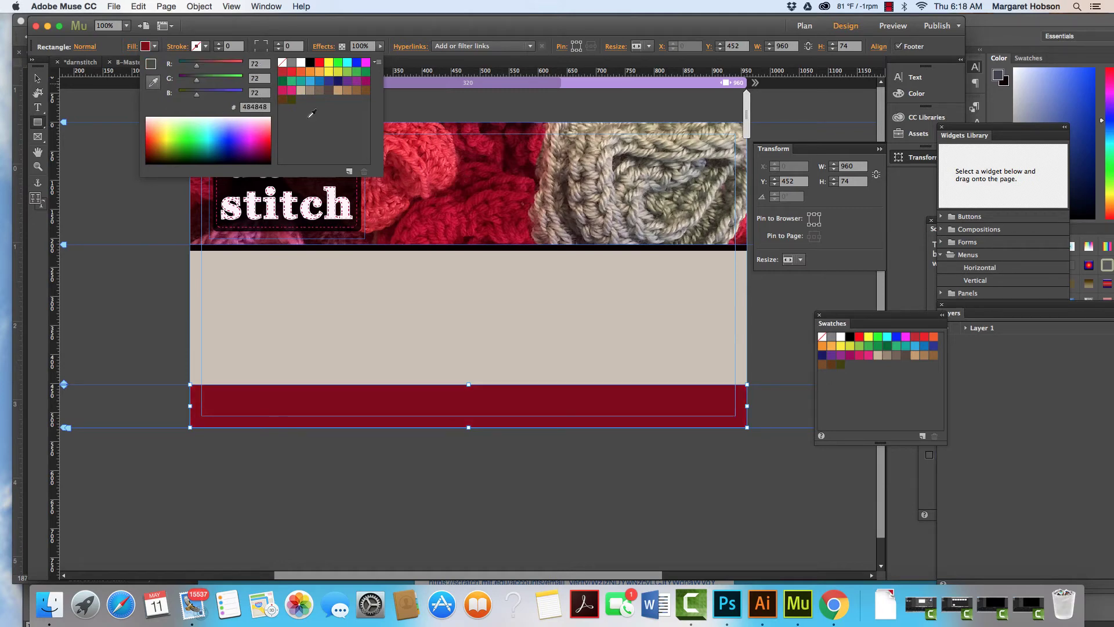
pyautogui.click(489, 145)
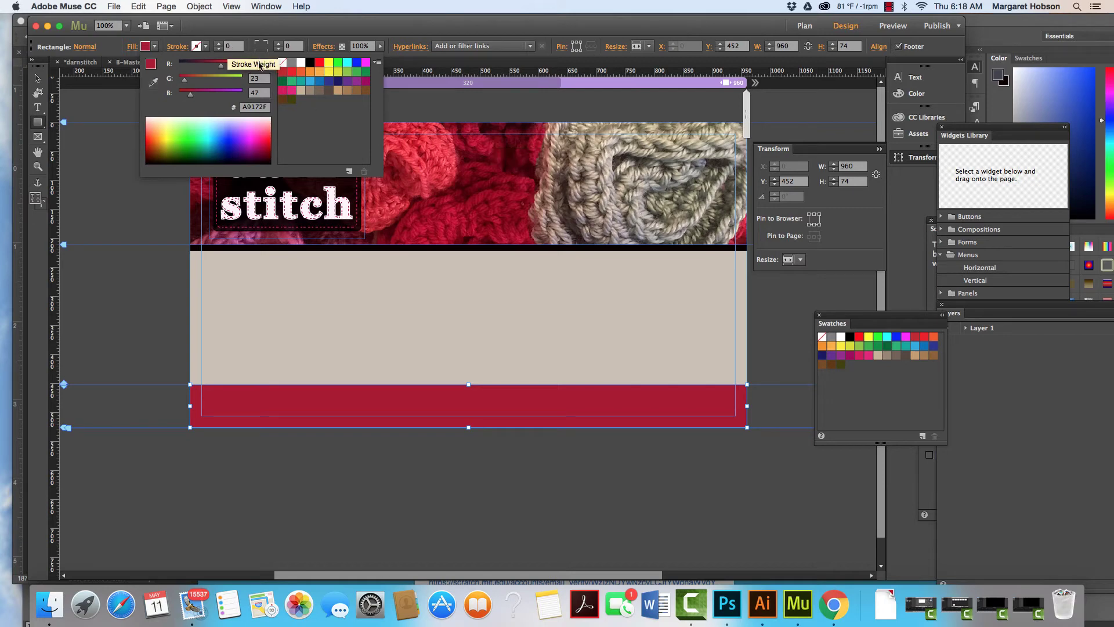
pyautogui.click(153, 83)
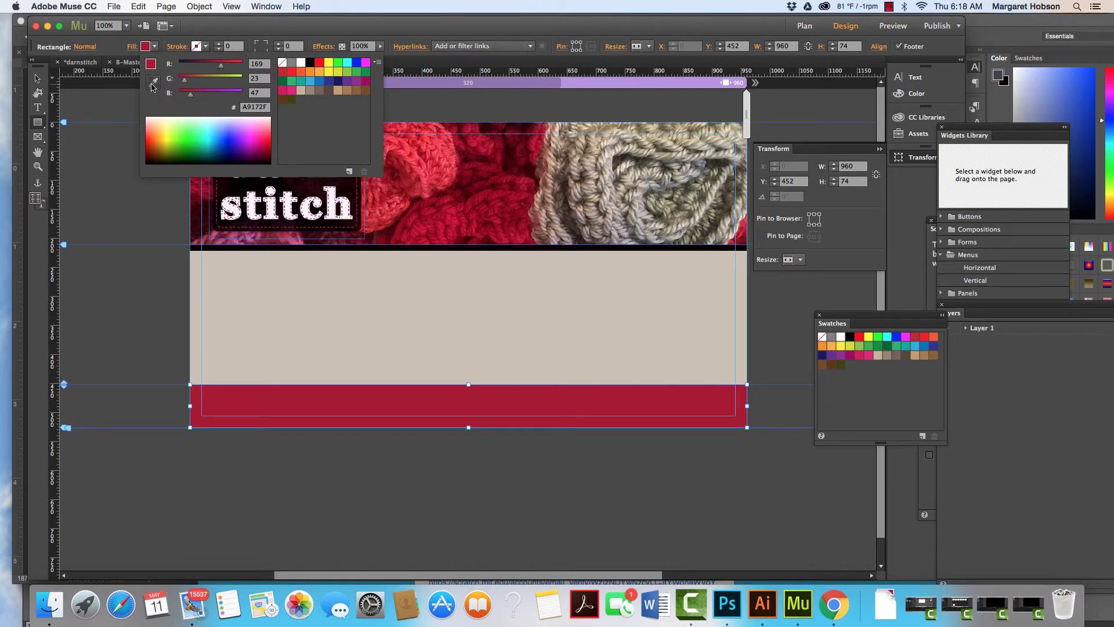
pyautogui.click(590, 172)
pyautogui.click(598, 176)
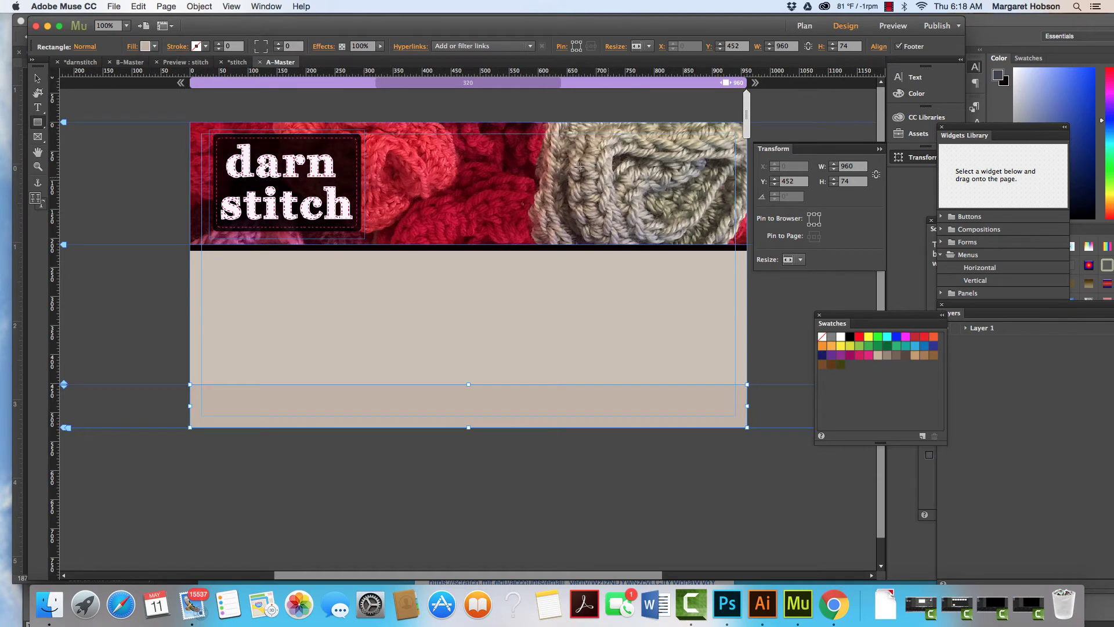
pyautogui.click(134, 48)
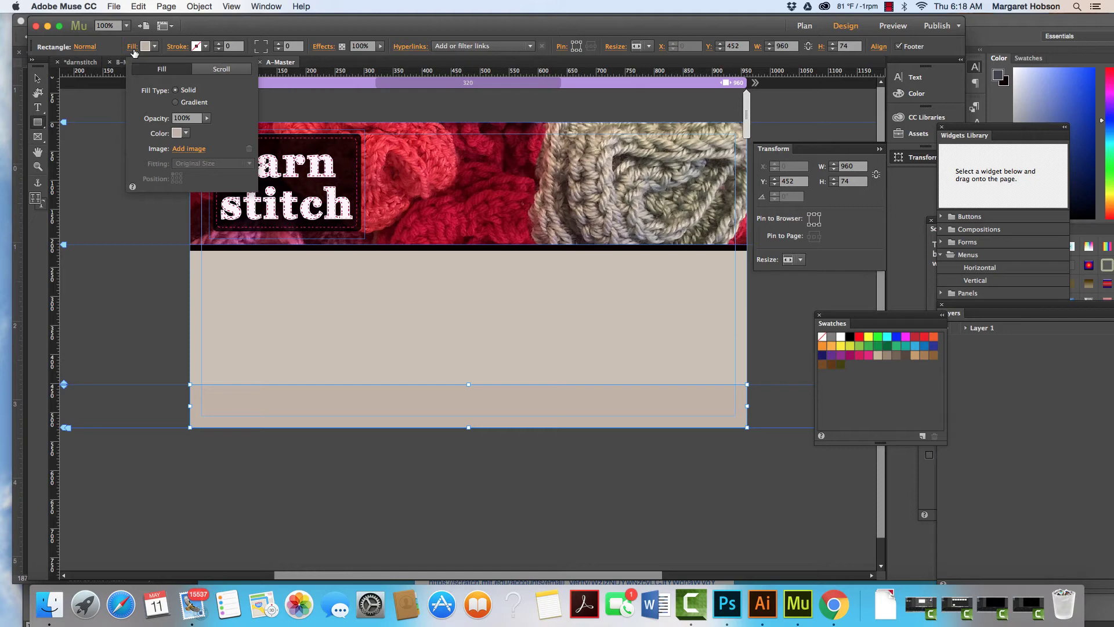
pyautogui.click(176, 103)
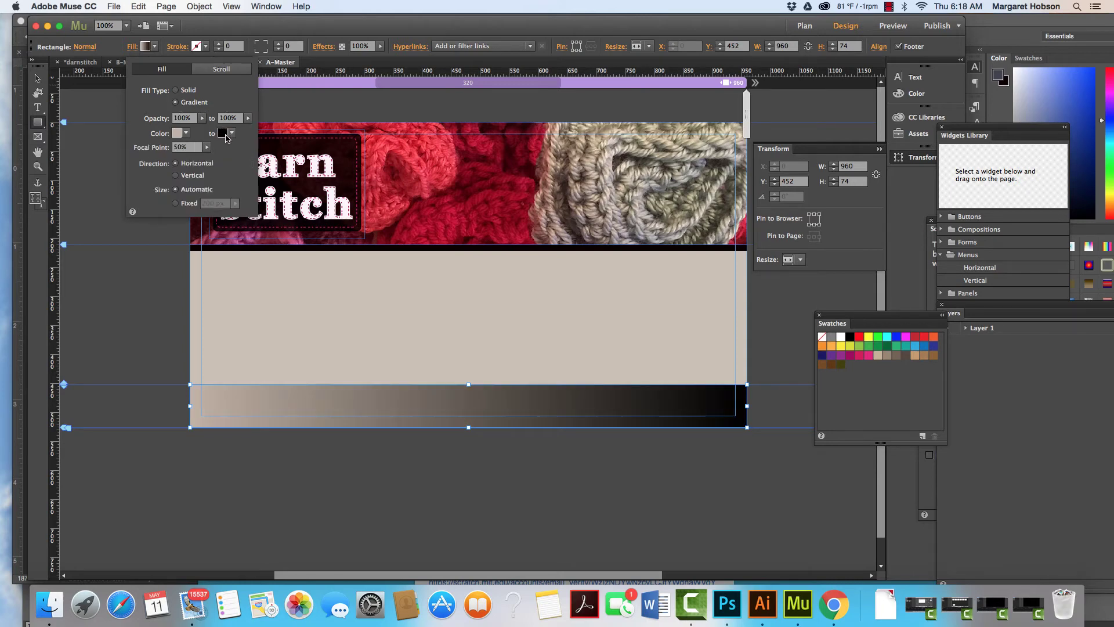
pyautogui.click(220, 134)
pyautogui.click(231, 169)
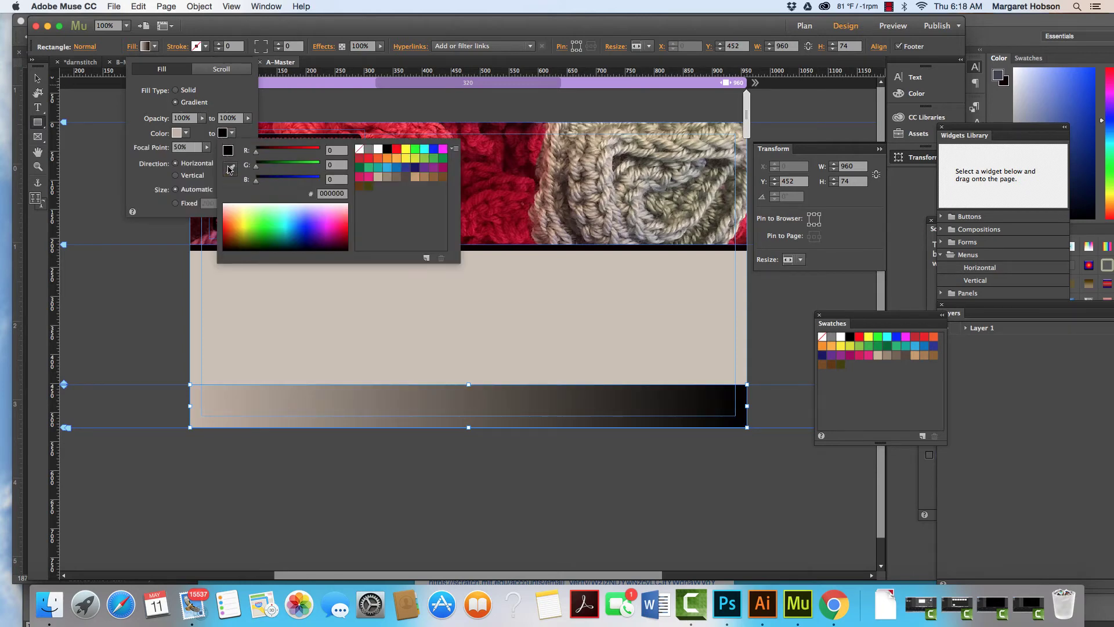
pyautogui.click(527, 193)
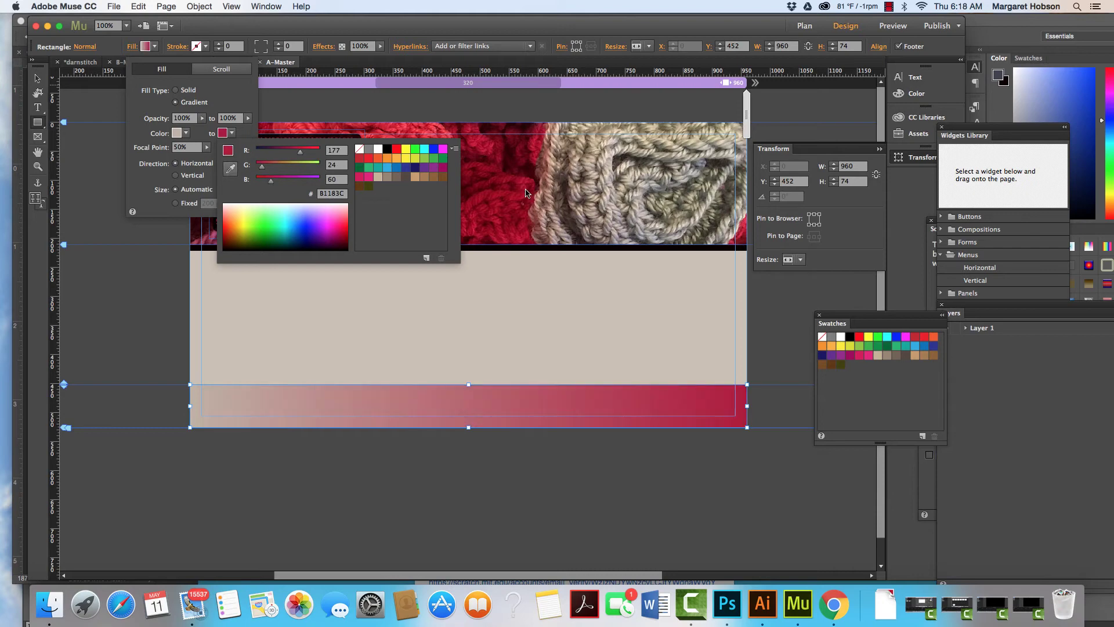
pyautogui.click(231, 168)
pyautogui.click(492, 206)
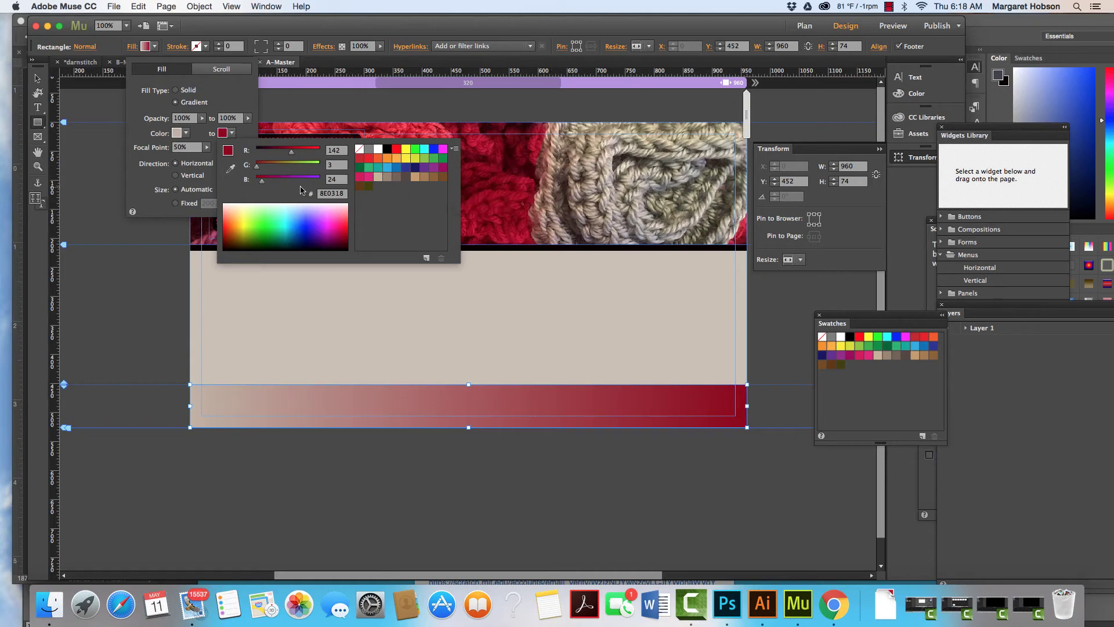
pyautogui.click(580, 208)
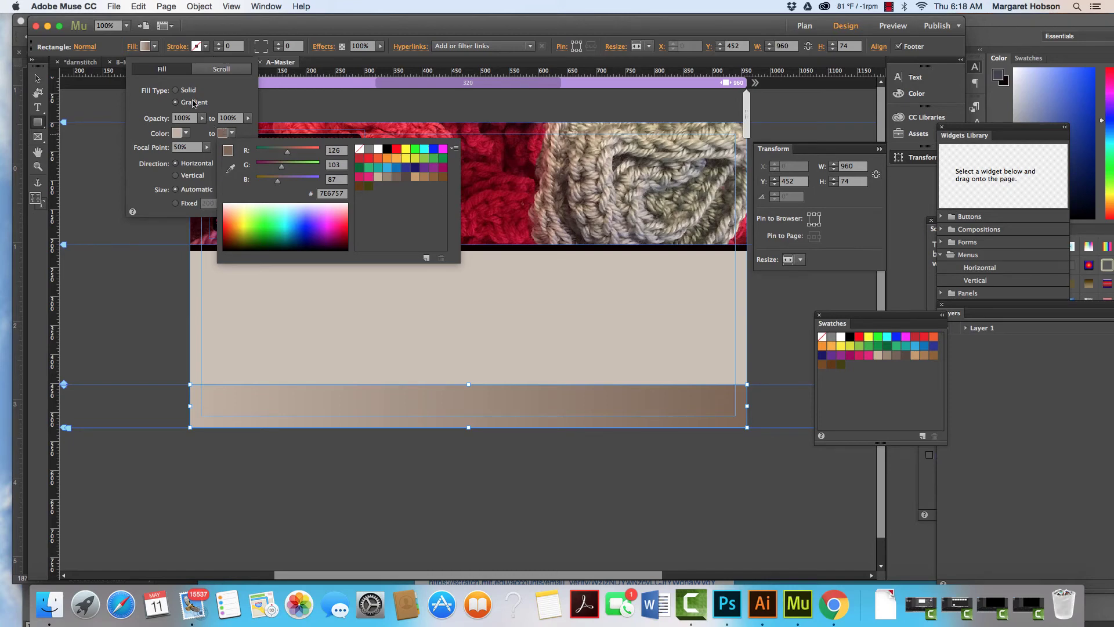
pyautogui.click(175, 92)
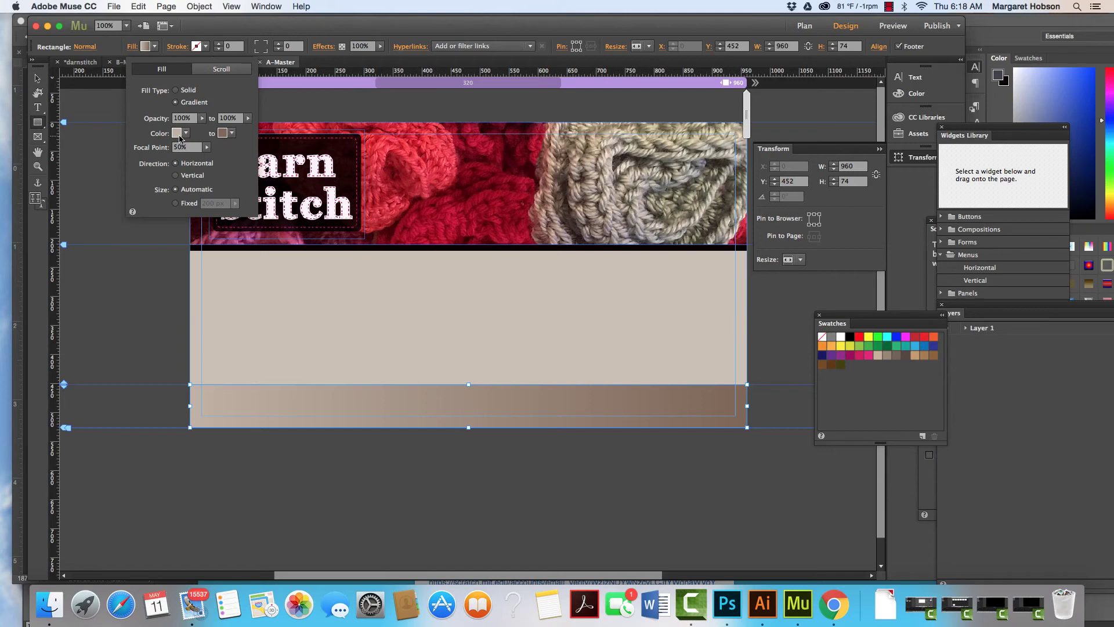
pyautogui.click(175, 90)
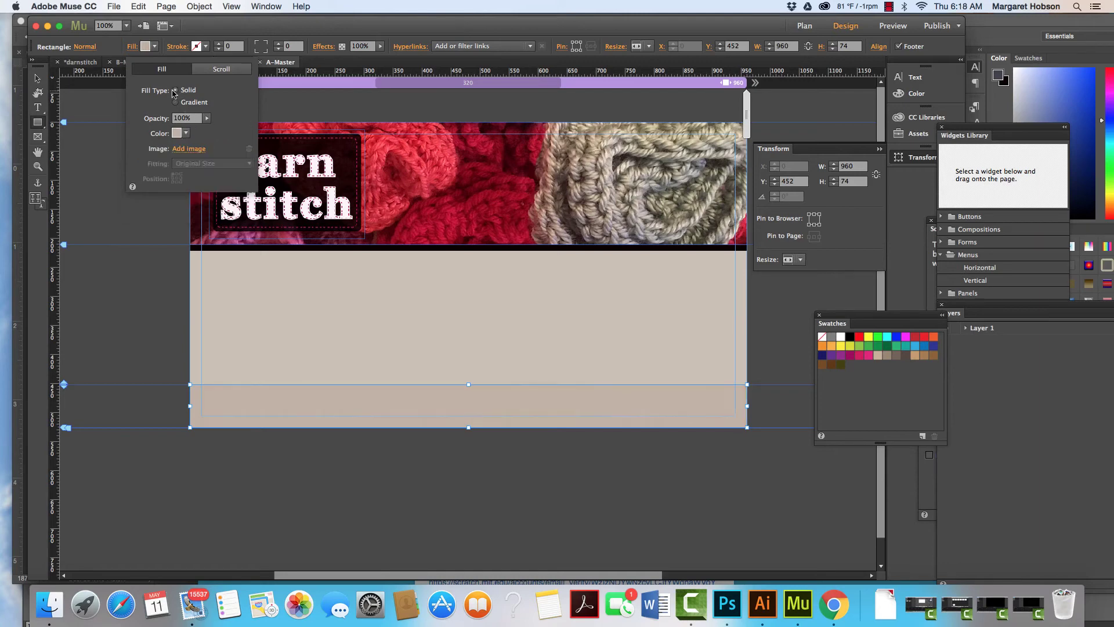
# Step: Fill the footer with a greyish-brown sampled from the yarn photo in the header
pyautogui.click(175, 133)
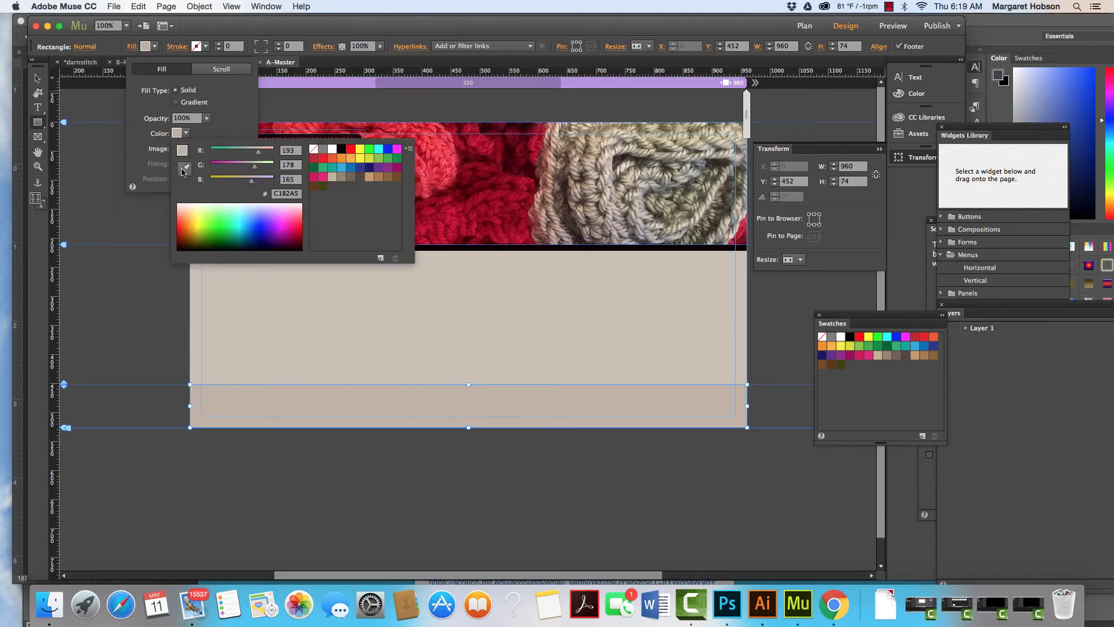
pyautogui.click(589, 195)
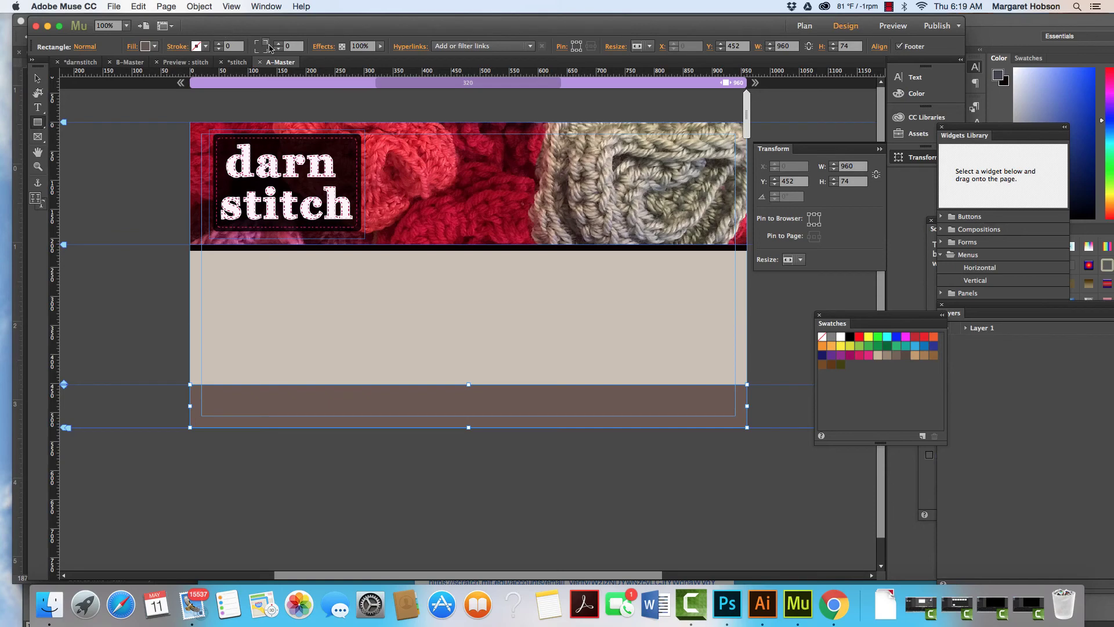
# Step: Set the footer stroke colour to near-black 090103 sampled from the bar under the header
pyautogui.click(206, 46)
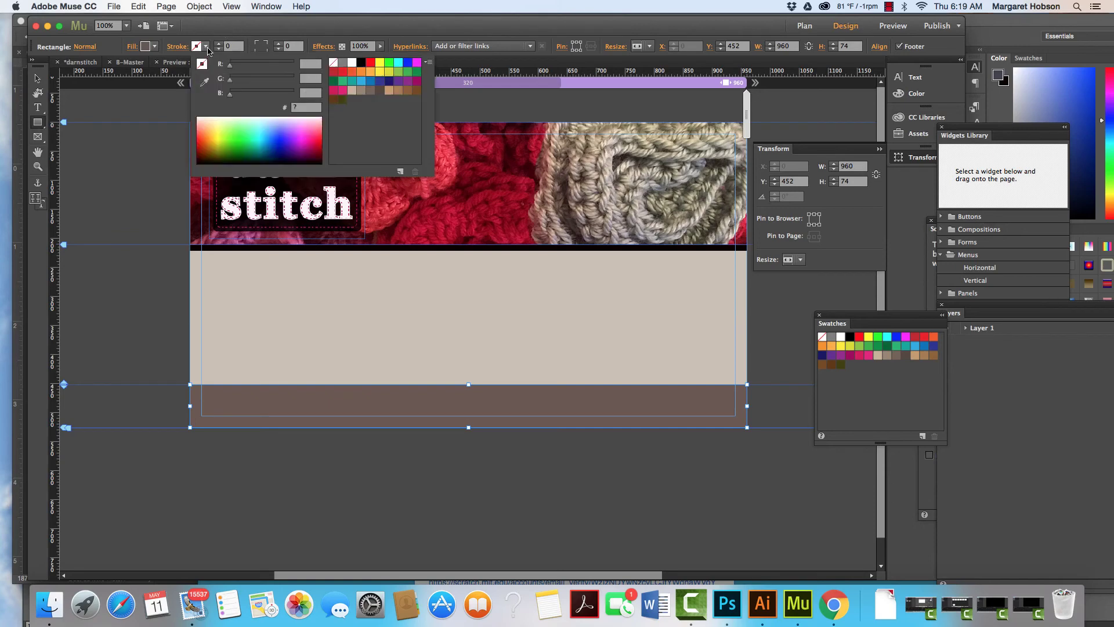
pyautogui.click(204, 82)
pyautogui.click(307, 249)
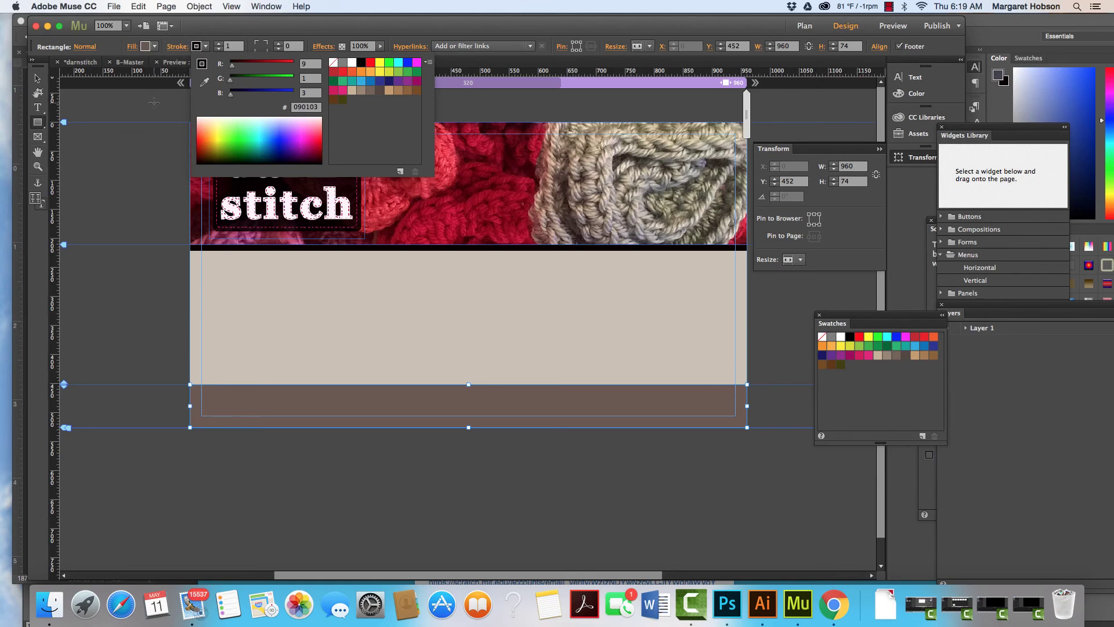
pyautogui.click(38, 79)
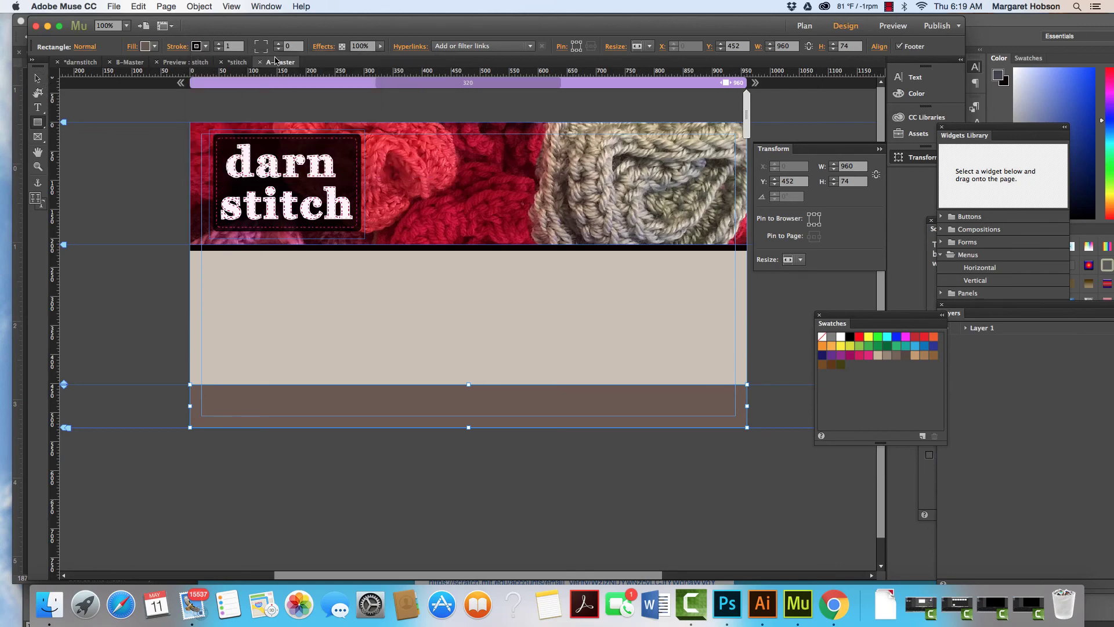
# Step: Zero all four stroke weights, then raise only the top edge to an 8 px border
pyautogui.click(177, 48)
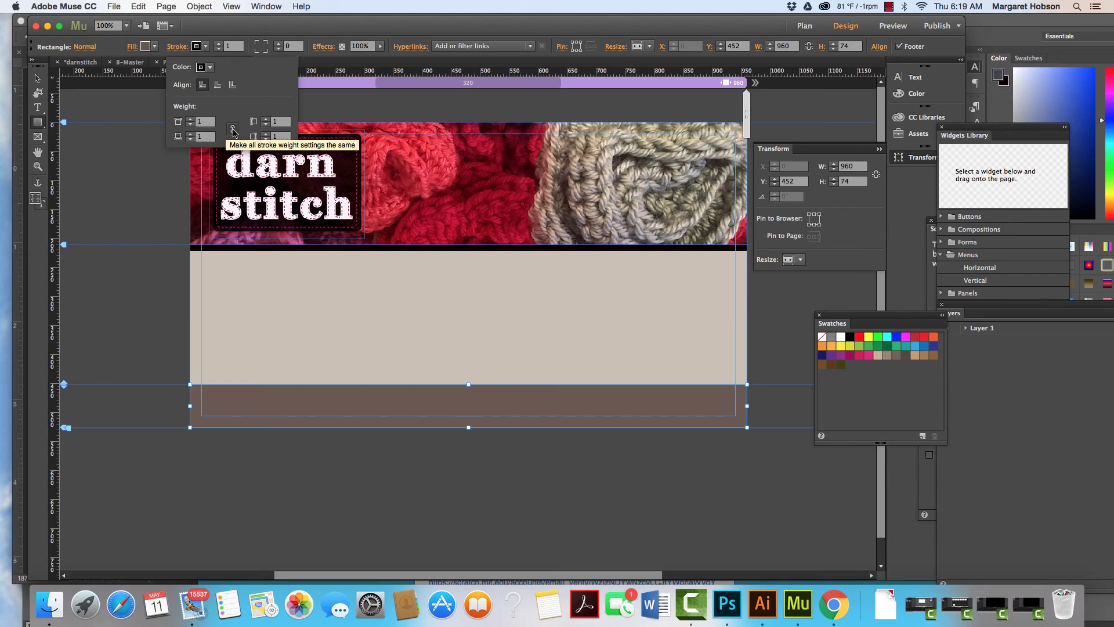
pyautogui.click(233, 132)
pyautogui.click(192, 125)
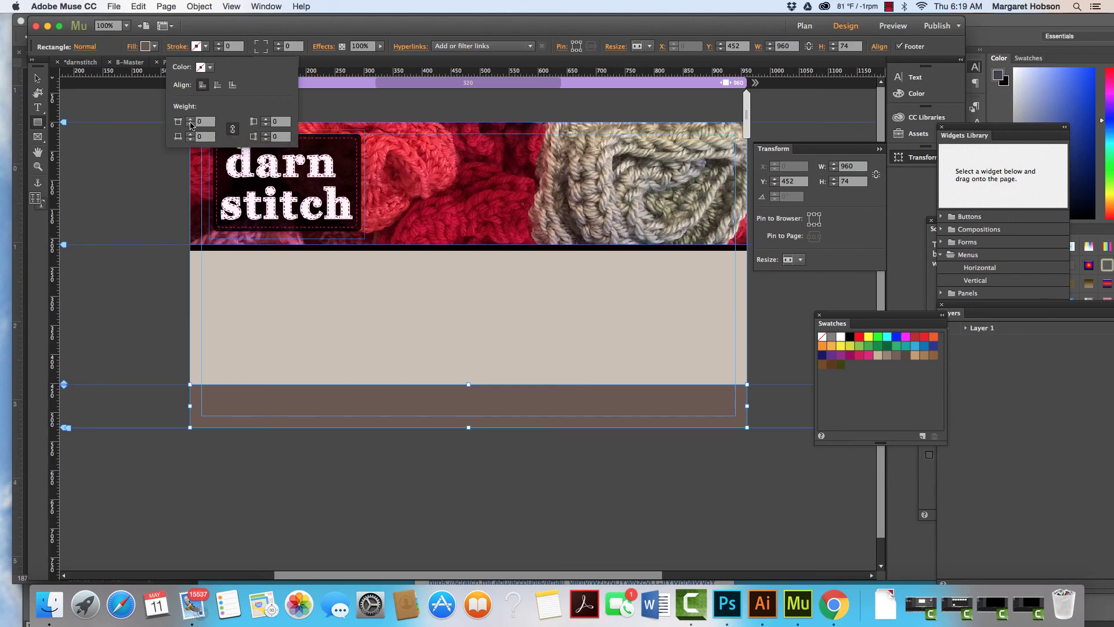
pyautogui.click(233, 129)
pyautogui.click(191, 119)
pyautogui.click(192, 119)
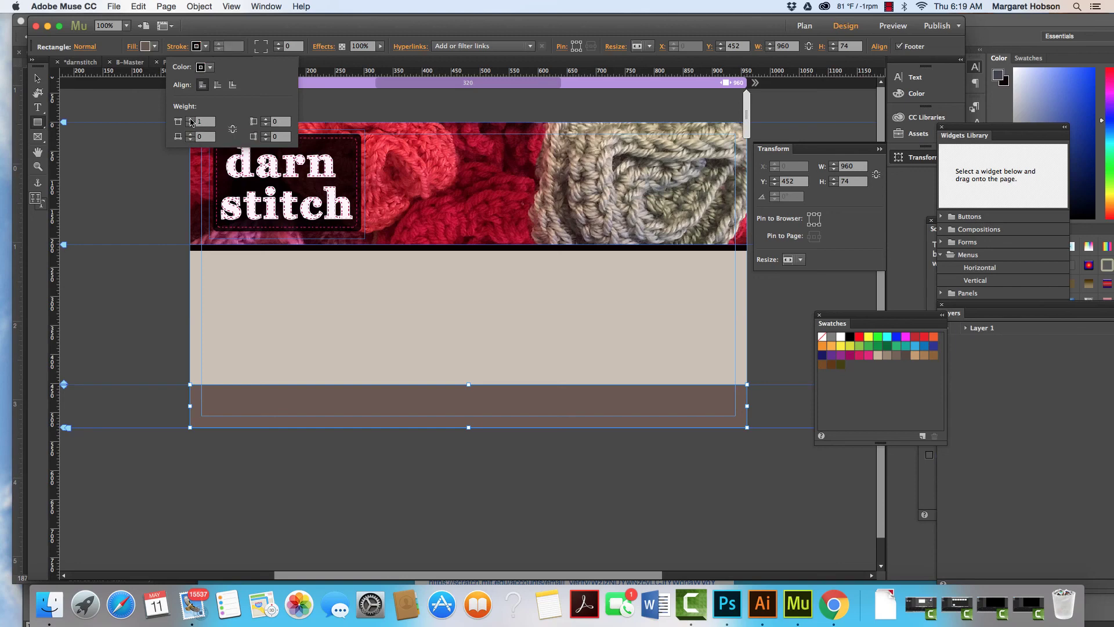
pyautogui.click(192, 118)
pyautogui.click(191, 119)
pyautogui.click(191, 119)
pyautogui.click(192, 119)
pyautogui.click(192, 119)
pyautogui.click(192, 119)
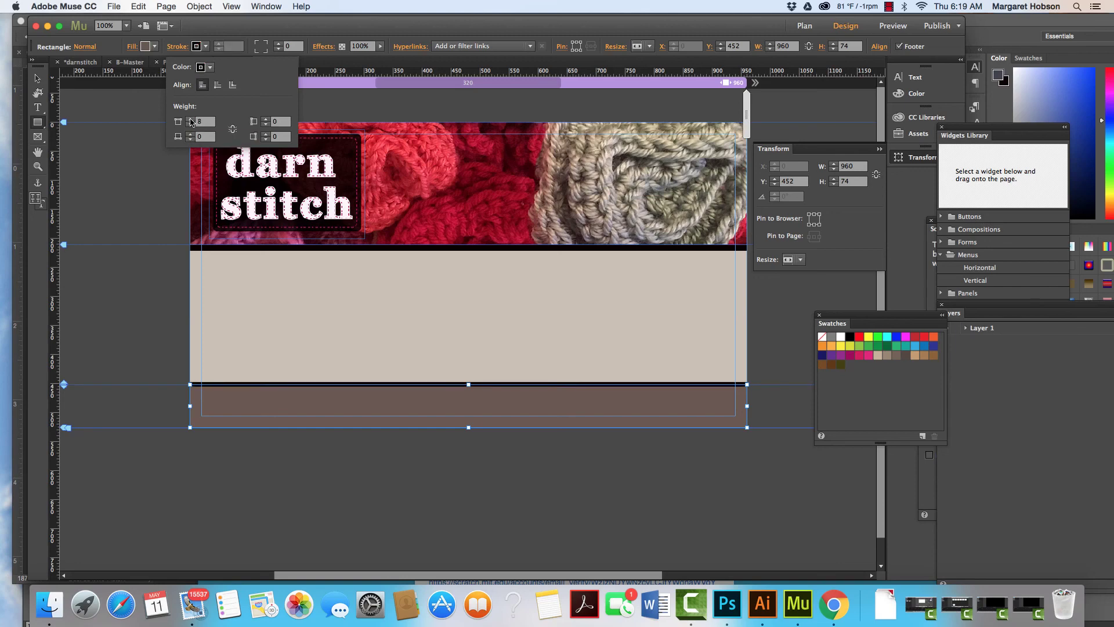
pyautogui.click(191, 119)
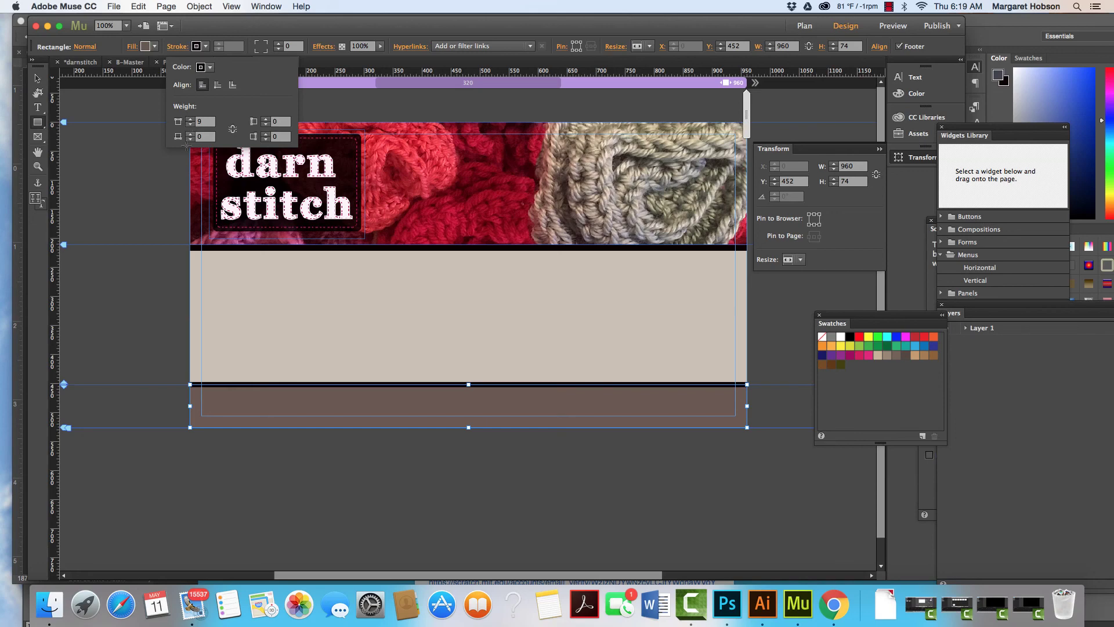